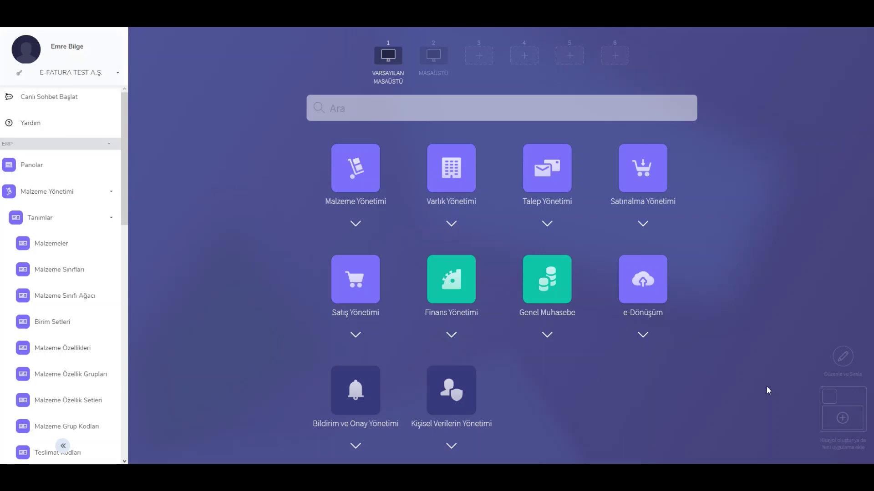
Step: Open the Malzemeler list and start its Satır Renklendirme row-colouring wizard
click(66, 246)
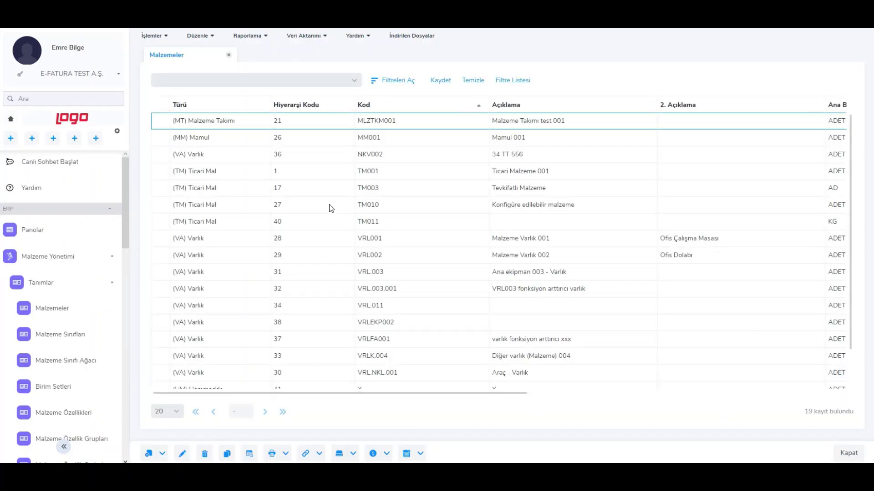
right_click(335, 205)
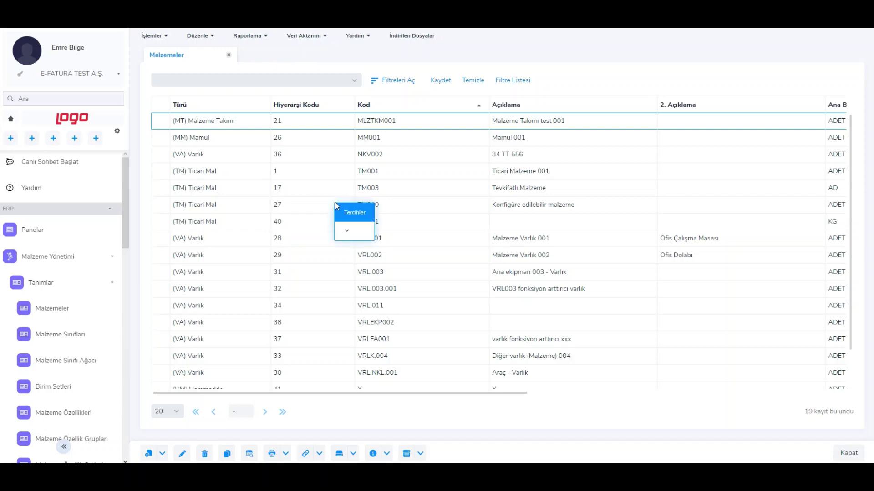
mouse_move(351, 212)
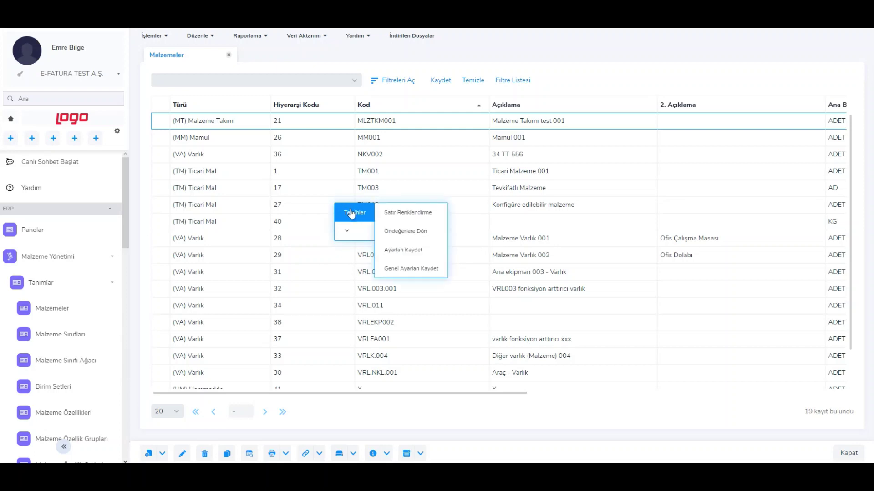
click(394, 214)
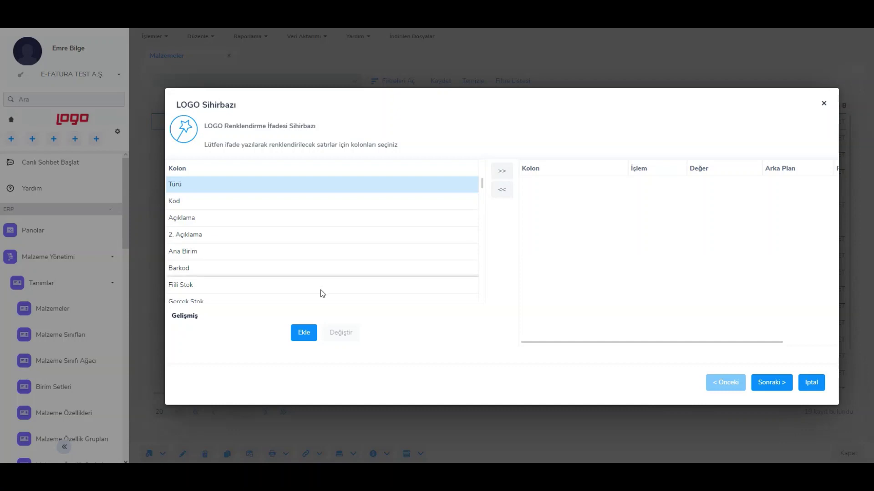
Step: Add a colouring condition on the Gerçek Stok column with the operation Büyüktür and the value 100
click(304, 333)
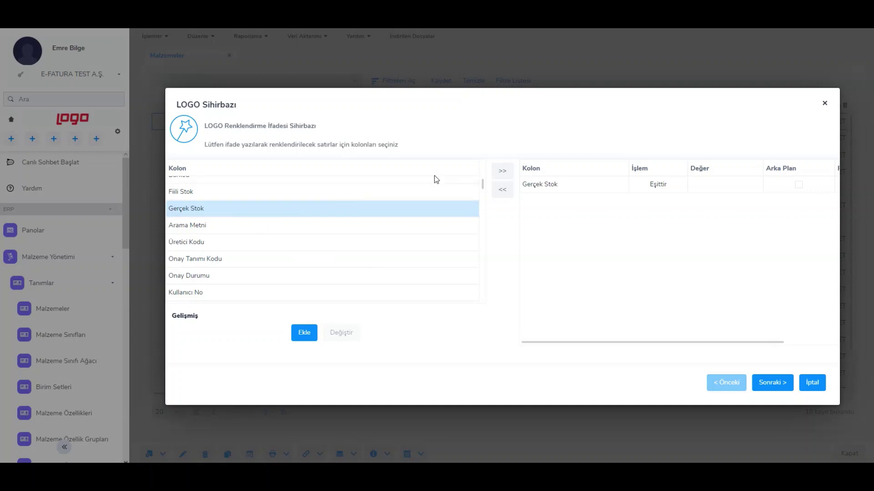
click(564, 186)
click(677, 190)
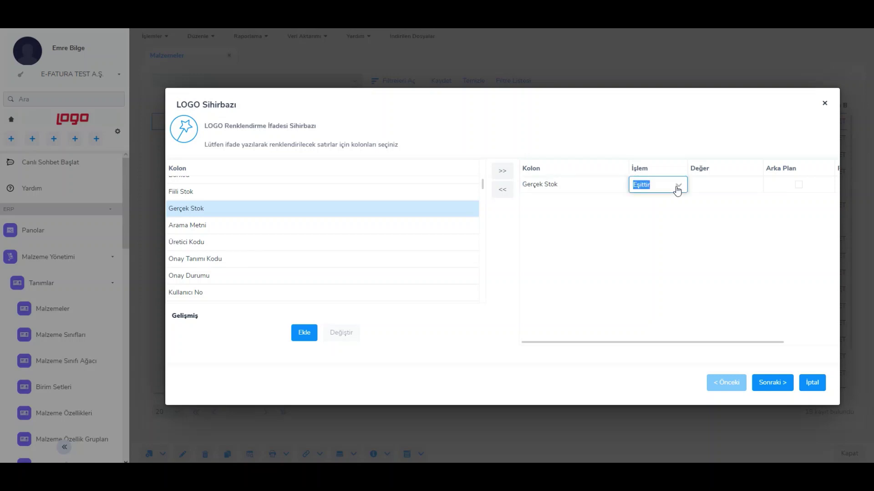
click(678, 189)
click(660, 223)
click(700, 188)
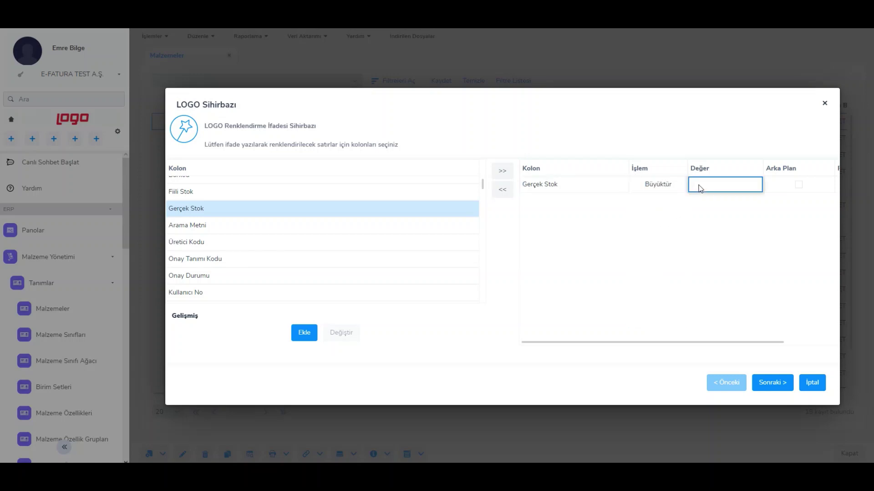
text(100)
Step: Enable Arka Plan for the Büyüktür 100 condition and set its colour to green #24ff7c
drag(697, 345, 790, 348)
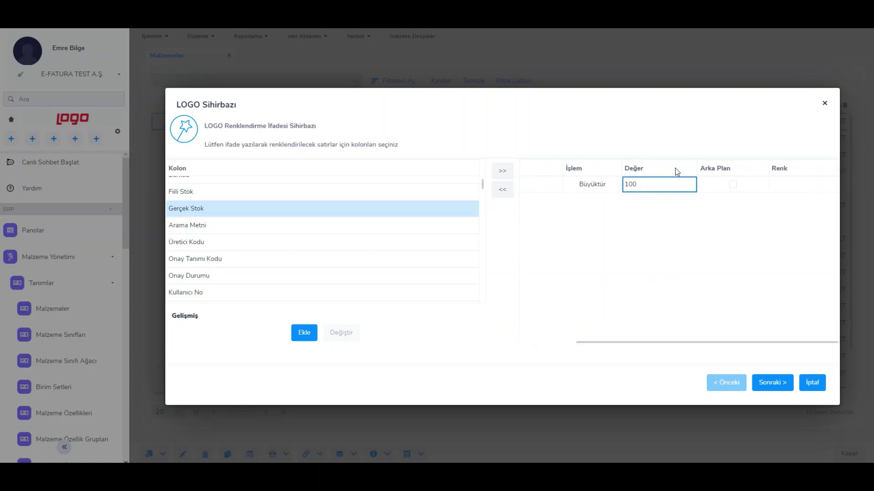
click(732, 184)
click(810, 185)
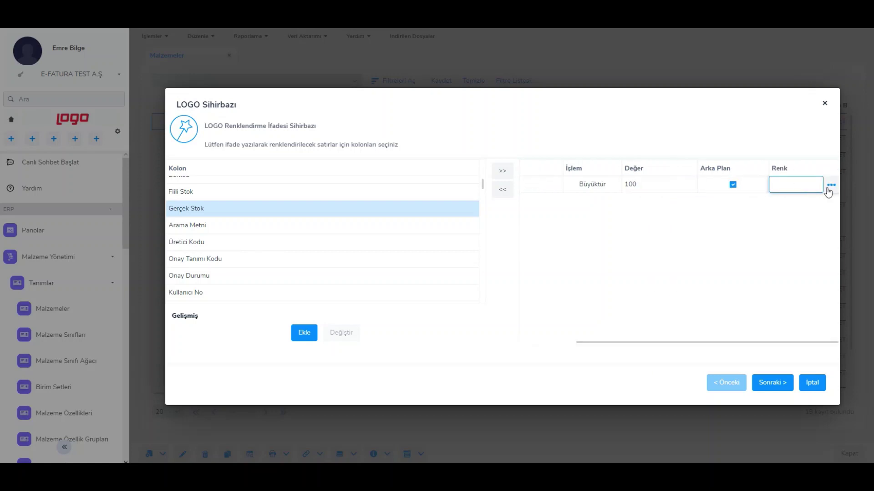
click(830, 186)
click(494, 241)
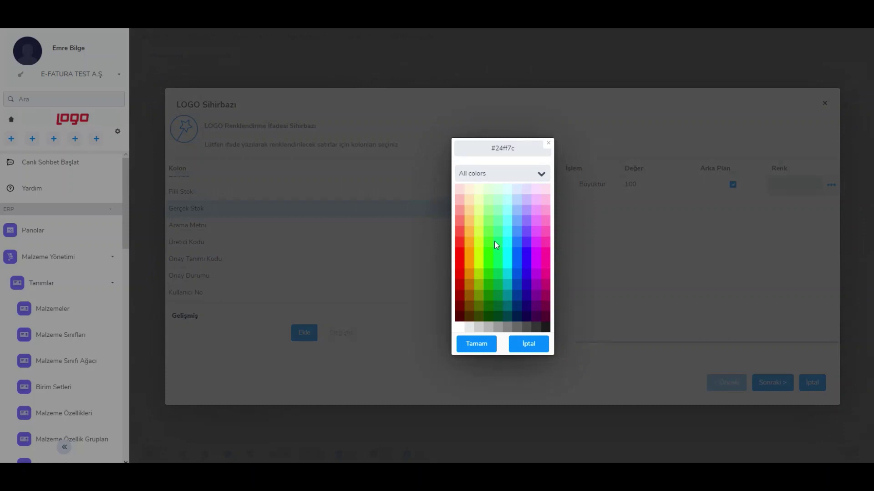
click(478, 345)
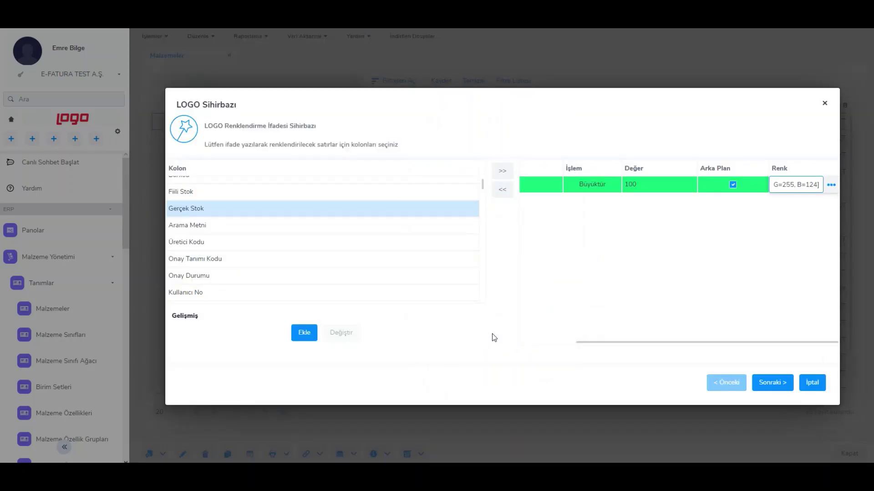
Step: Add a second Gerçek Stok condition with the operation Küçüktür and the value 15
click(502, 170)
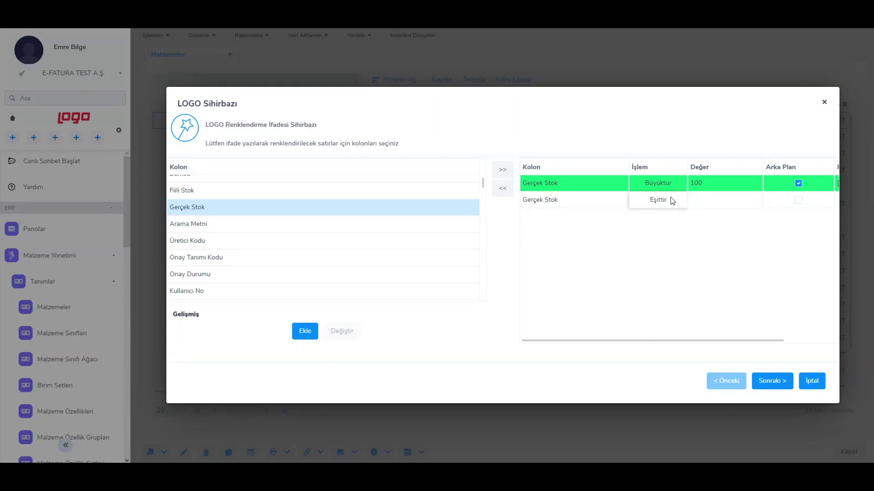
click(670, 199)
click(670, 200)
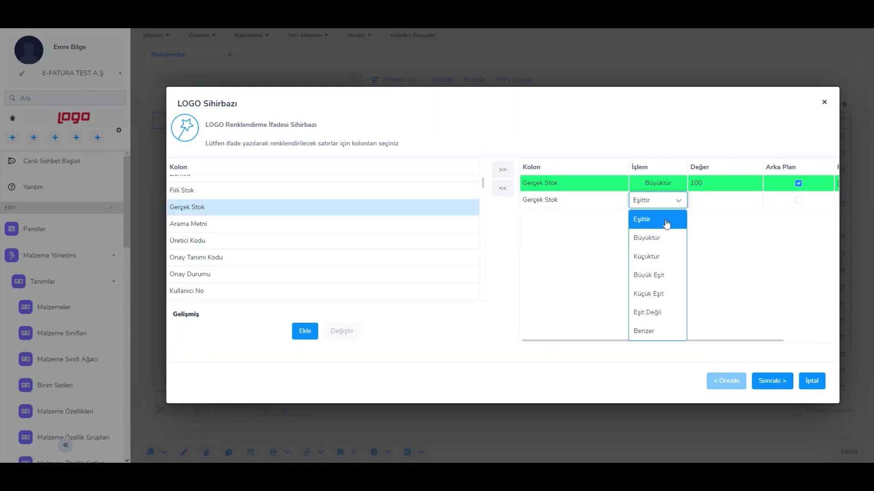
click(659, 257)
click(708, 199)
text(1)
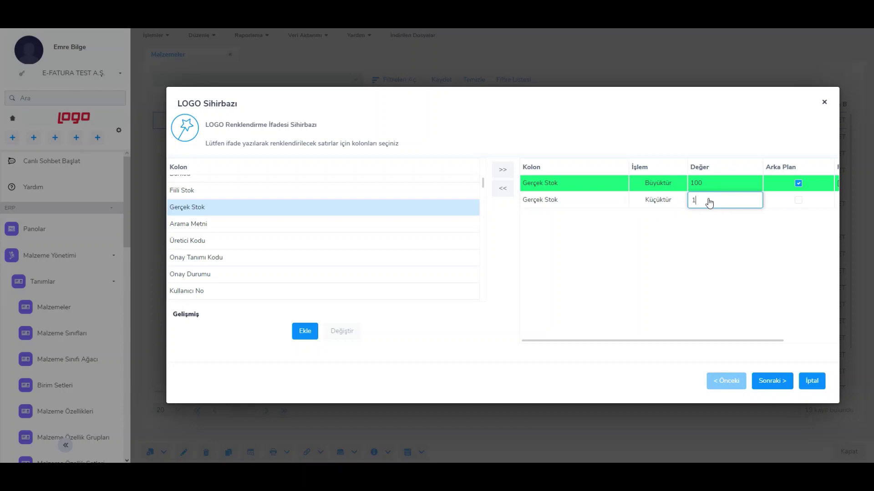
text(5)
Step: Enable Arka Plan for the Küçüktür 15 condition and set its colour to red #ff2424
click(798, 200)
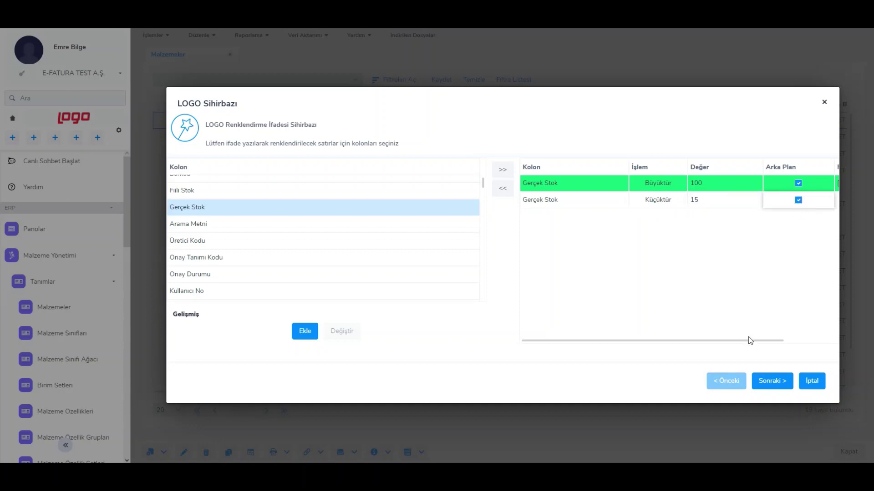
drag(749, 339, 816, 255)
click(810, 202)
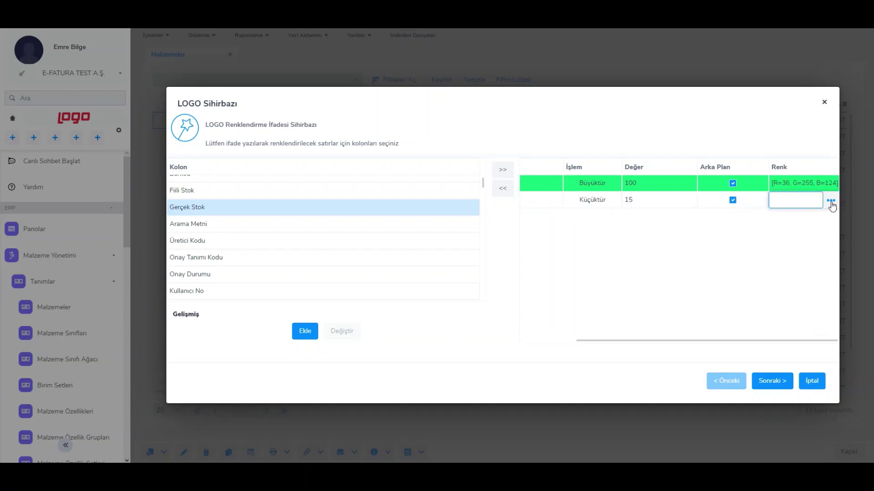
click(830, 201)
click(458, 240)
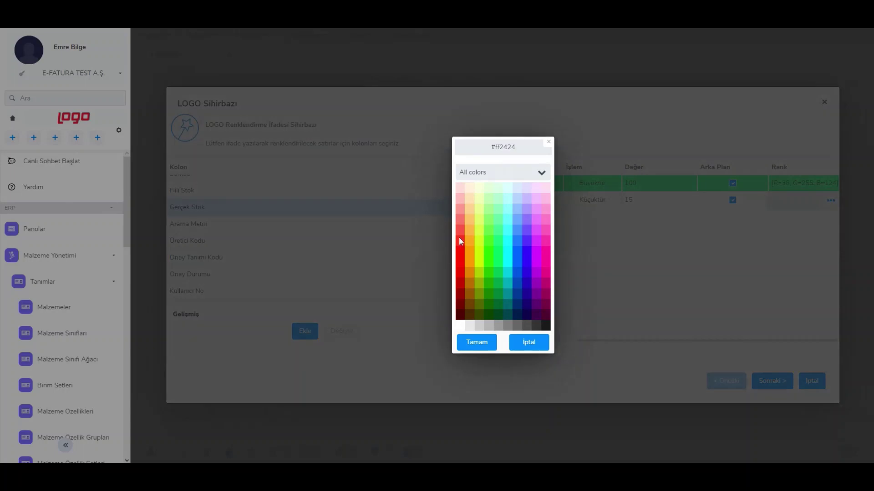
click(470, 345)
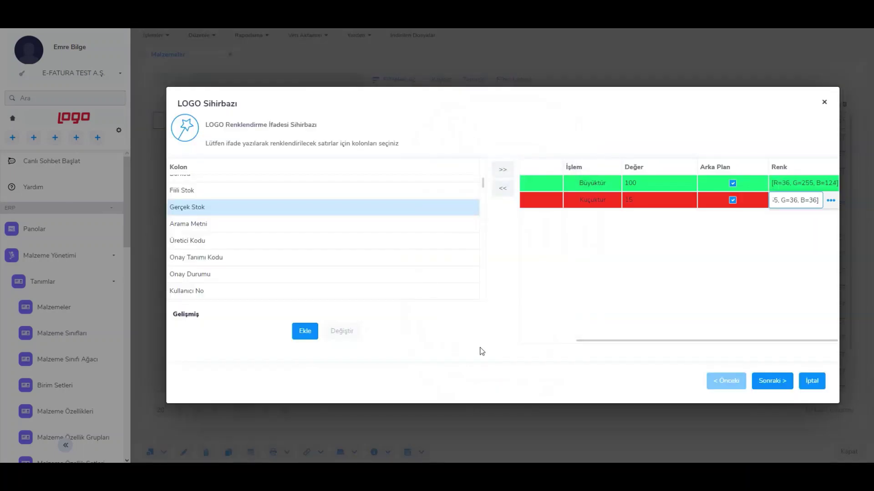
click(482, 351)
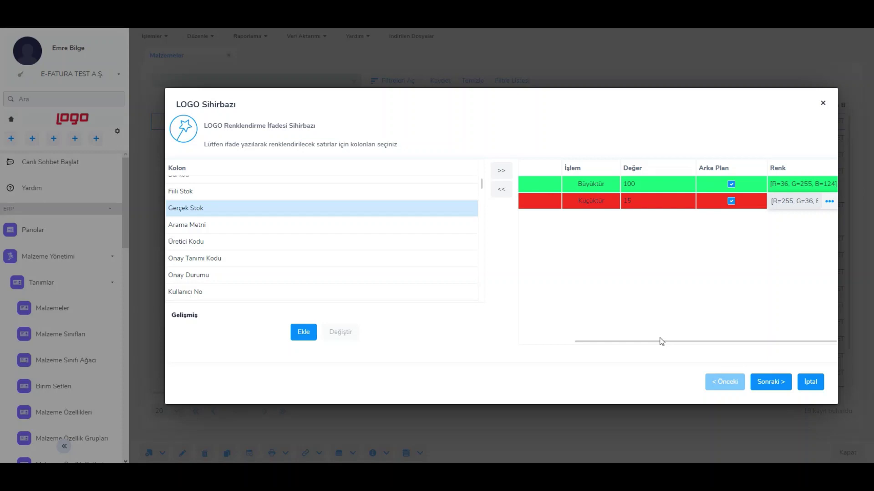
Step: Continue to the wizard's summary and finish it to apply both Gerçek Stok colouring rules to the Malzemeler list
click(731, 185)
click(731, 185)
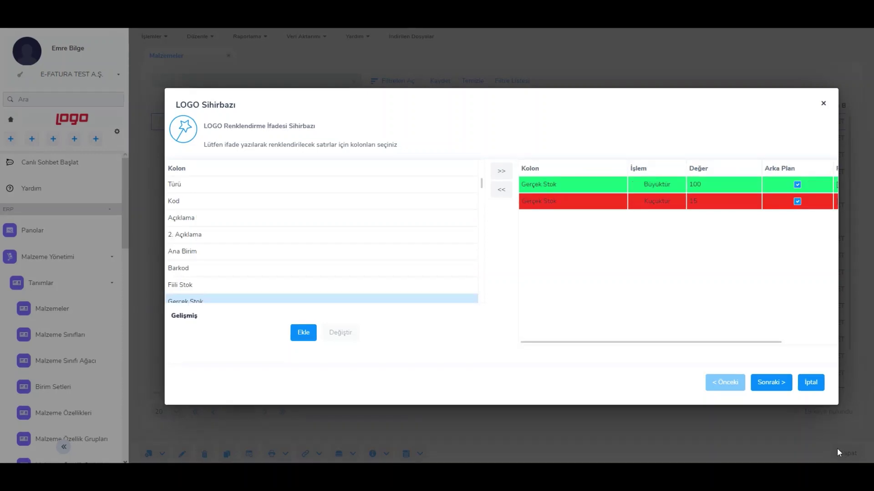
click(771, 383)
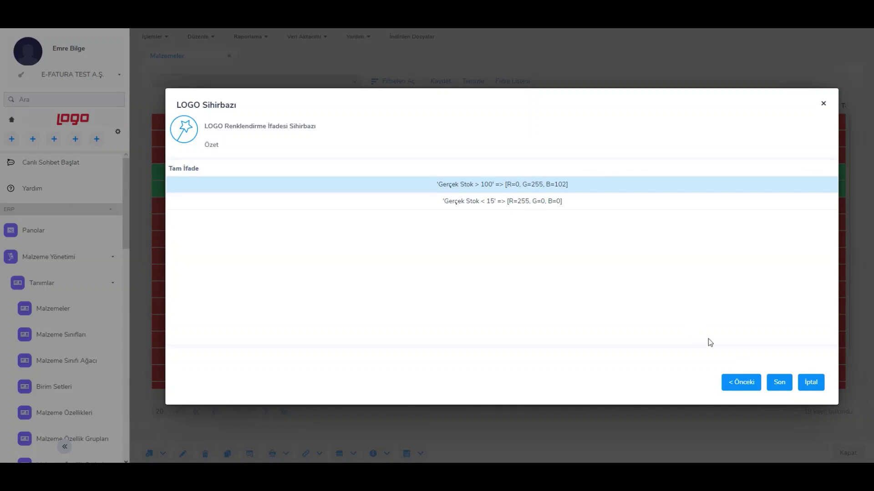
click(779, 386)
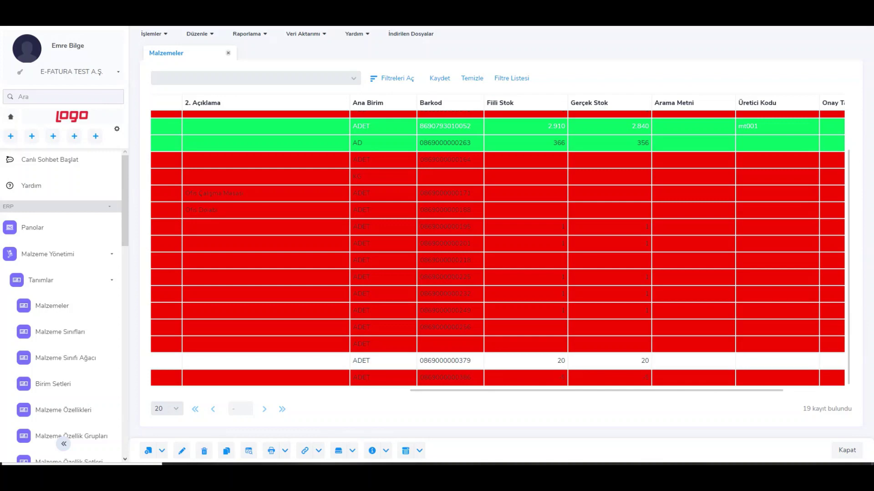